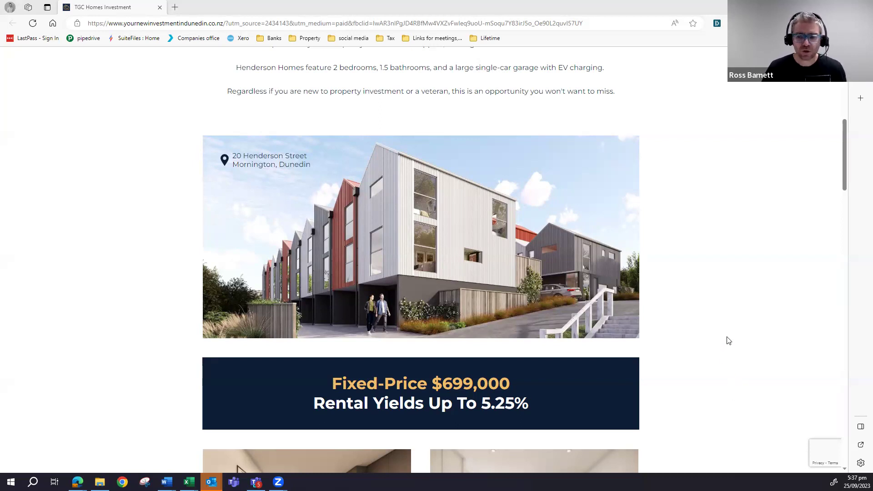
# Review the fixed price, rental yield and construction completion date on the Dunedin investment homes page.
pyautogui.scroll(-3, 727, 346)
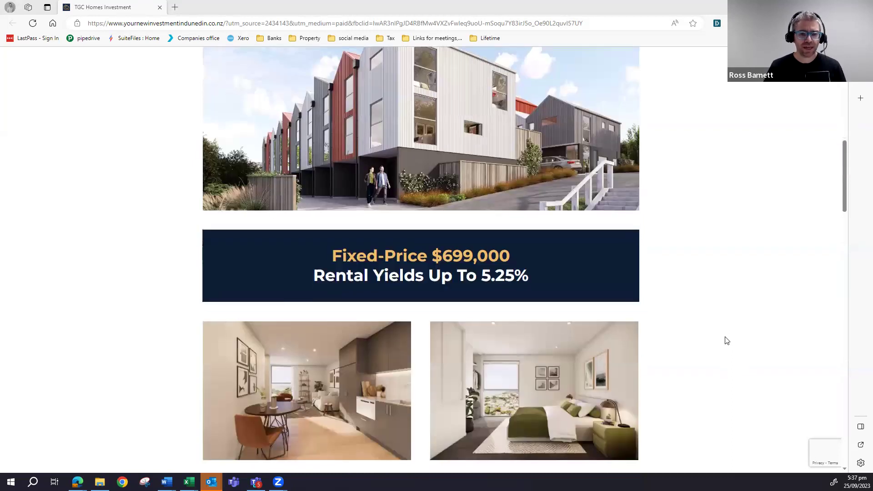
pyautogui.scroll(-5, 724, 325)
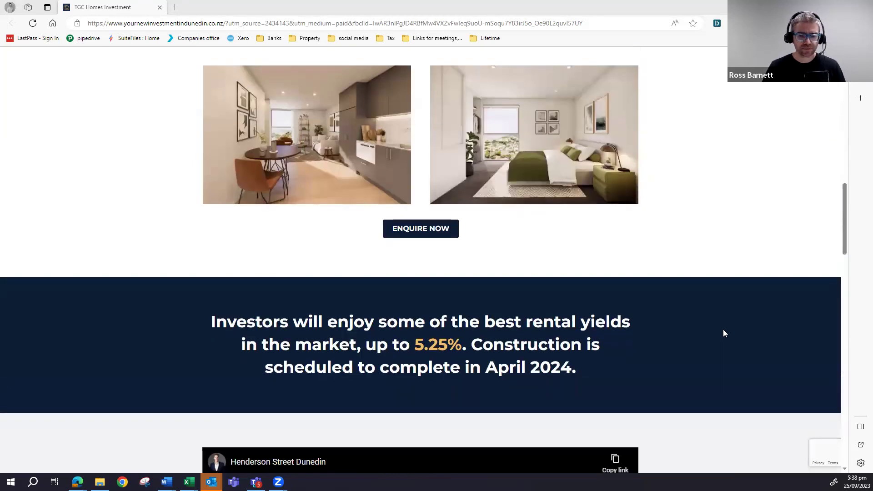
pyautogui.scroll(1, 509, 282)
pyautogui.scroll(3, 509, 282)
pyautogui.scroll(-3, 521, 277)
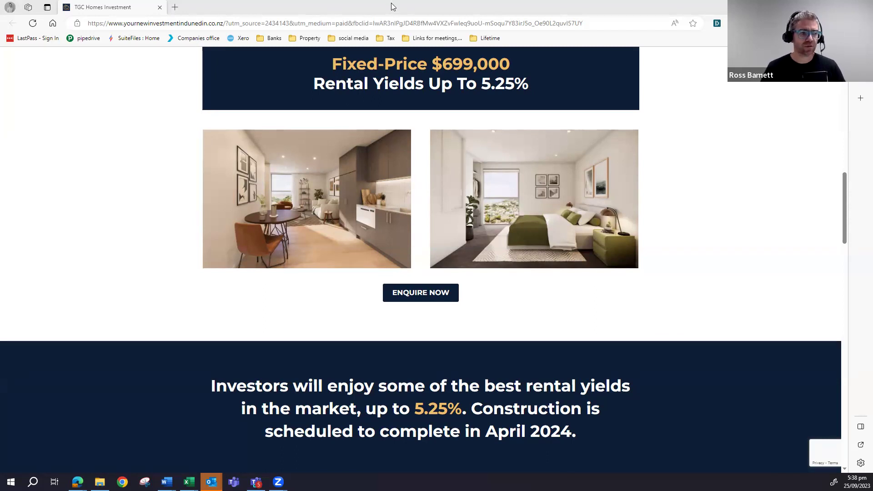
# Switch to the rental return example workbook in Excel and open the "p1 one year" sheet.
pyautogui.press('super+d')
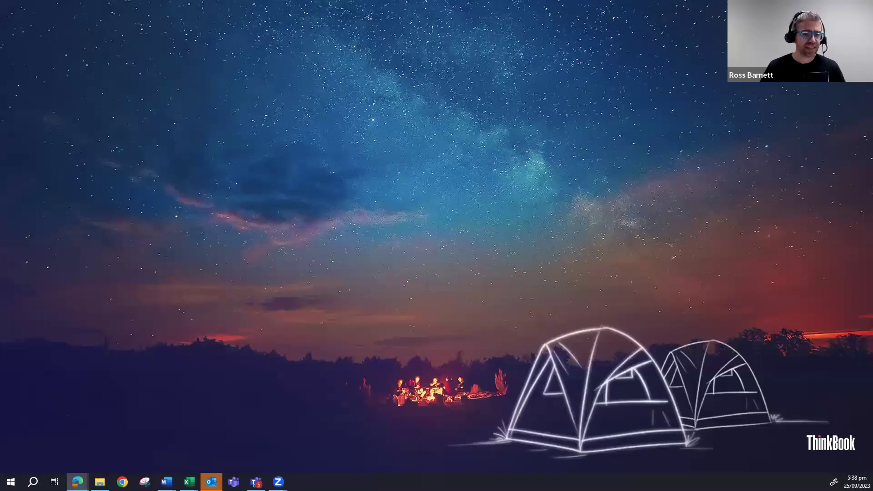
pyautogui.hotkey('alt', 'Tab')
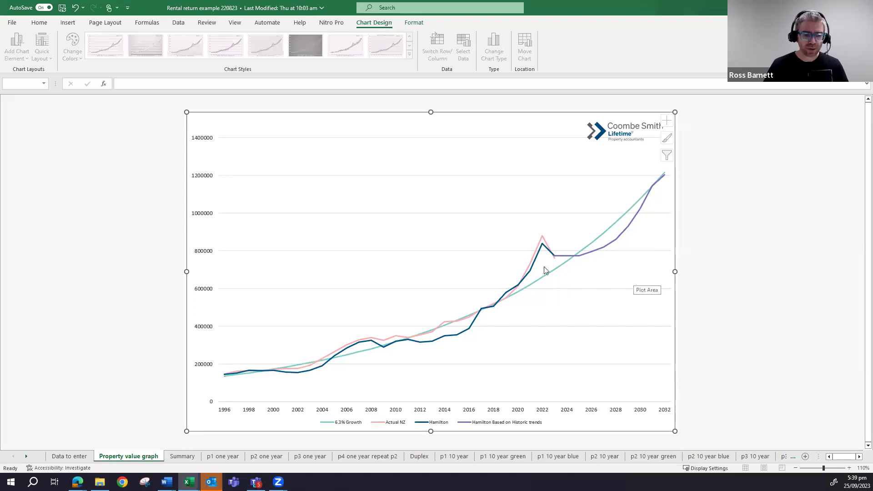
pyautogui.click(223, 456)
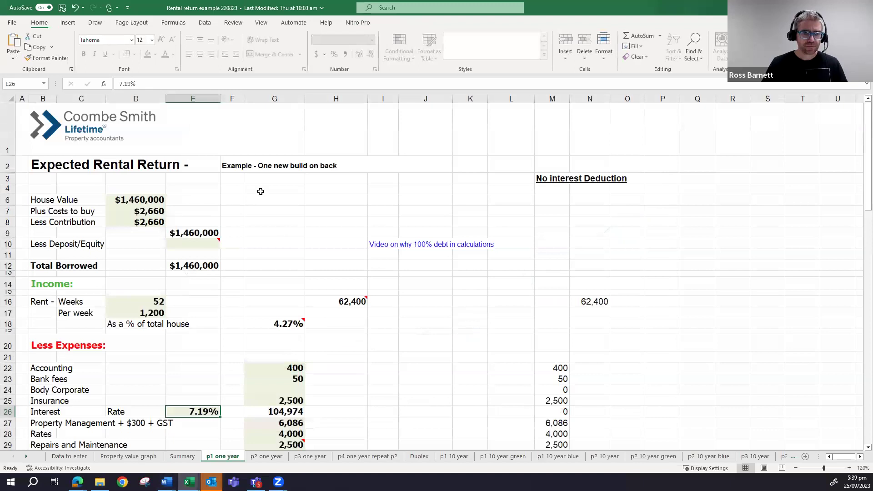
# Replace the example title beside the Expected Rental Return heading with "Example - Dunedin new build".
pyautogui.click(246, 168)
pyautogui.write('Ex')
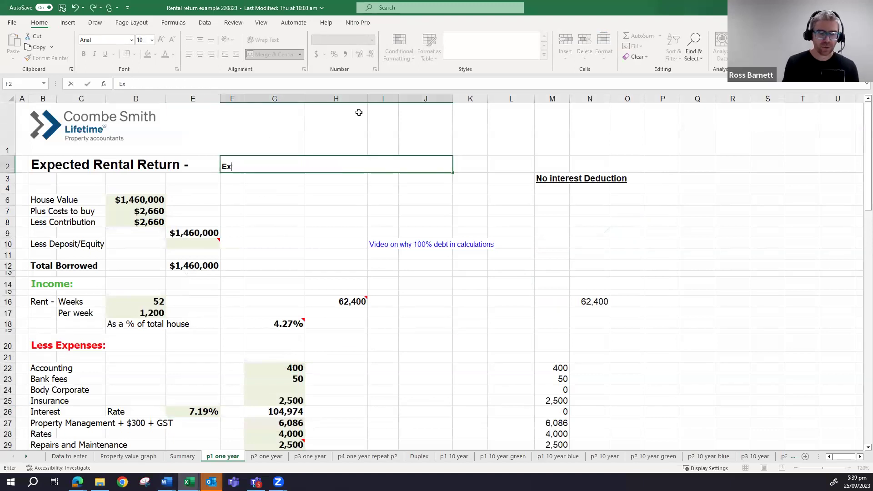
pyautogui.write('ample - D')
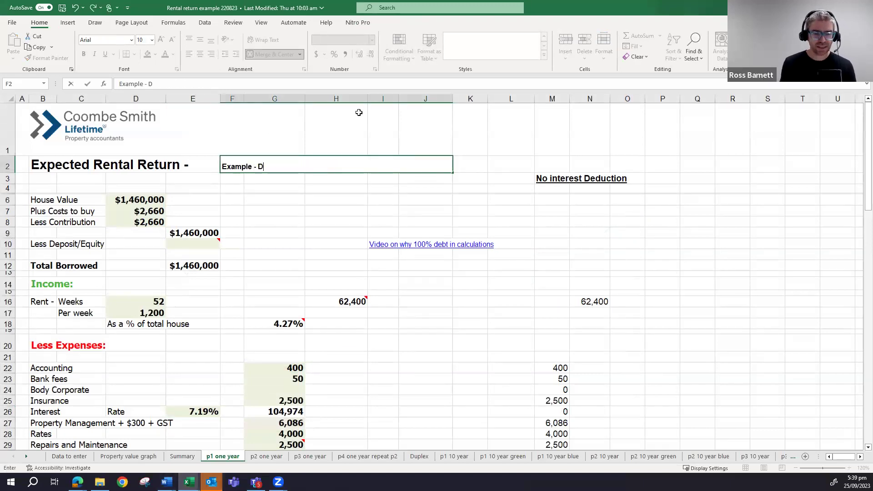
pyautogui.write('undein')
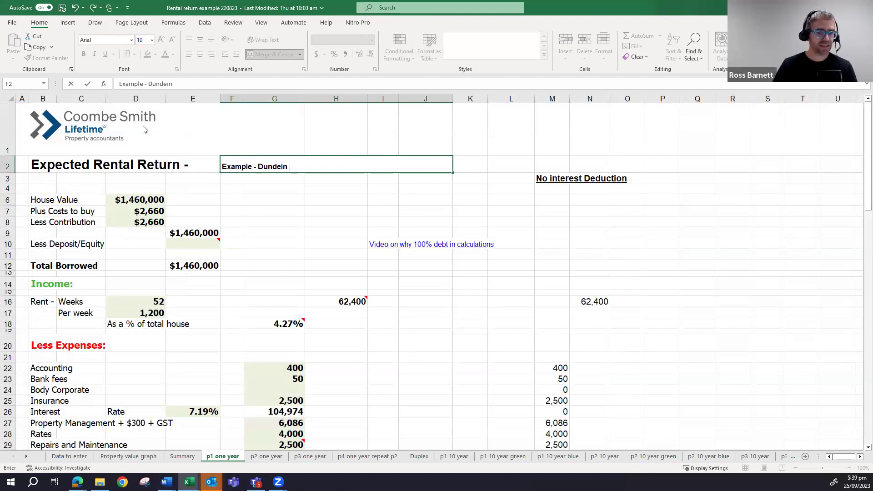
pyautogui.press('BackSpace')
pyautogui.press('BackSpace')
pyautogui.press('BackSpace')
pyautogui.press('BackSpace')
pyautogui.press('BackSpace')
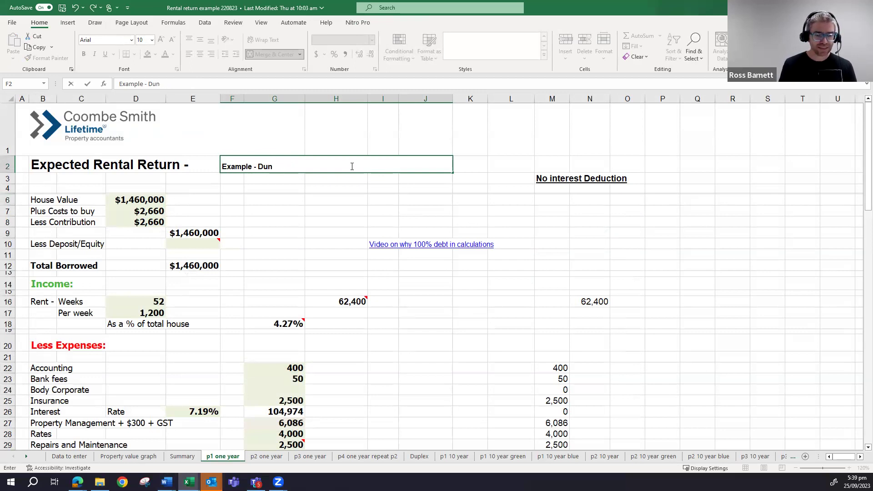
pyautogui.write('edin')
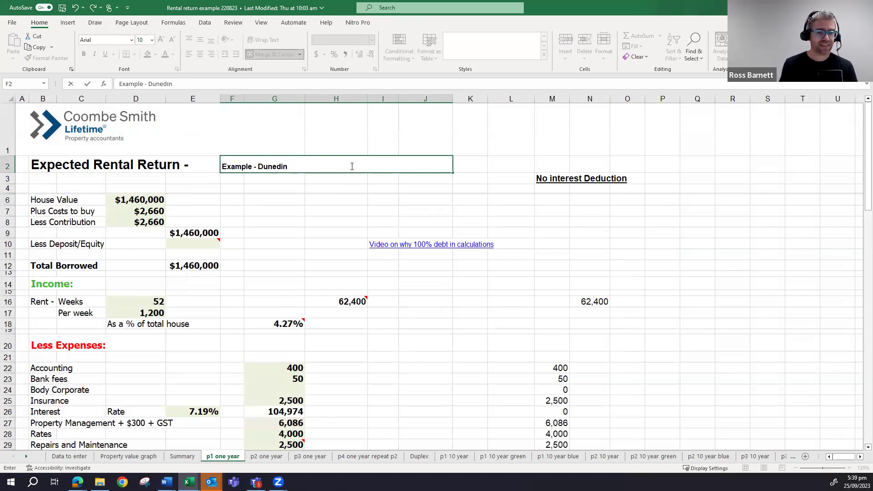
pyautogui.write(' new')
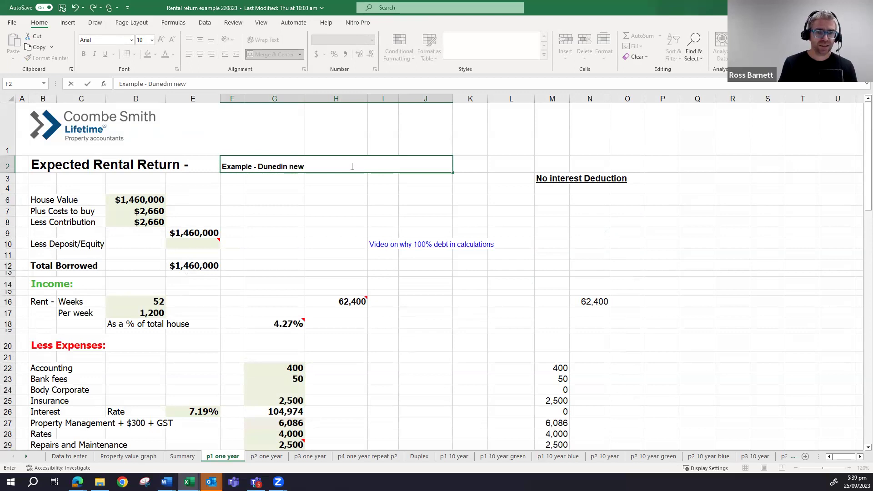
pyautogui.write(' build')
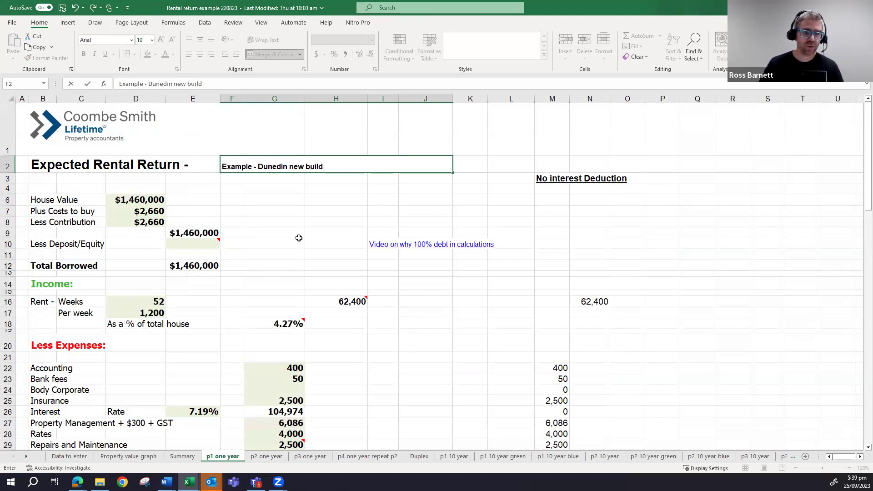
# Set the House Value to 699000, then check the contribution and deposit/equity cells.
pyautogui.click(154, 198)
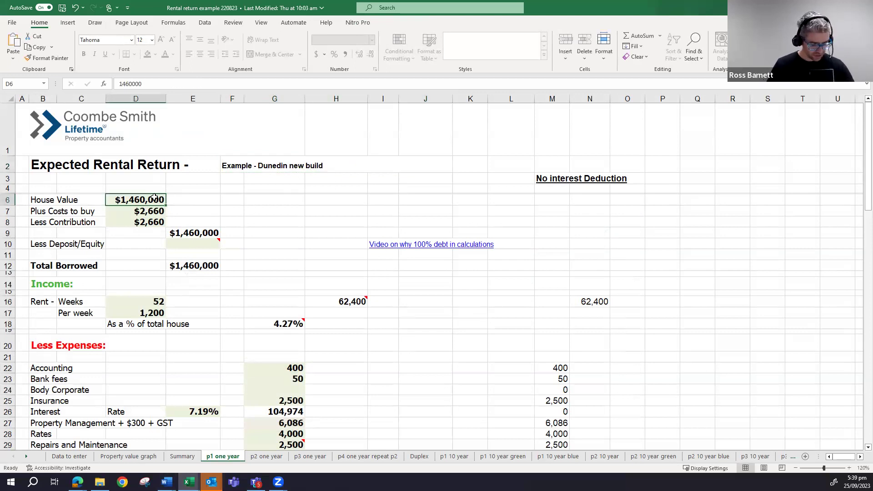
pyautogui.write('699000')
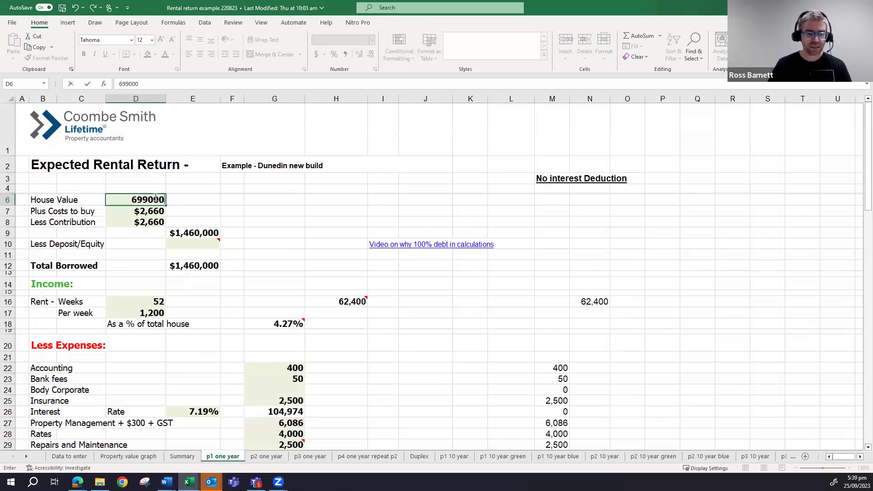
pyautogui.press('Return')
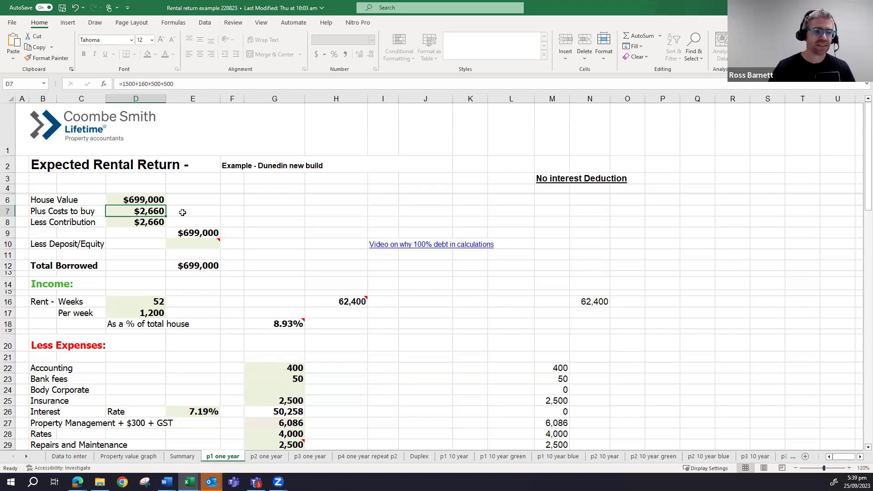
pyautogui.click(153, 223)
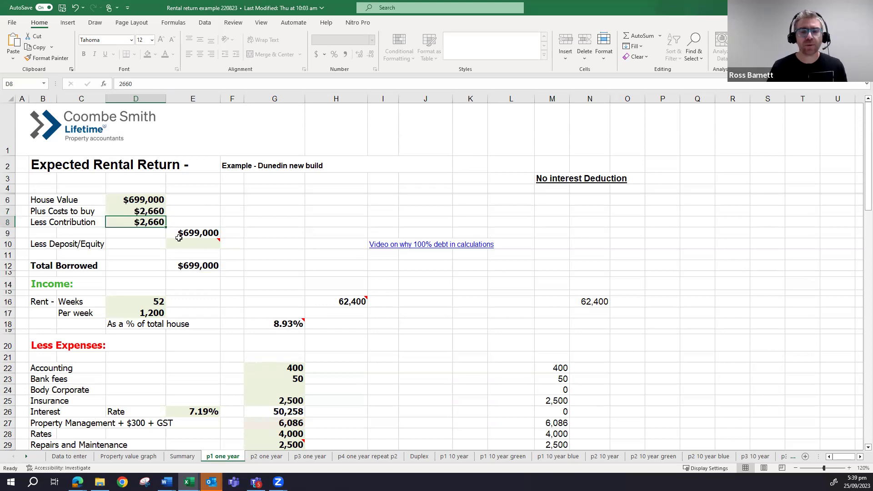
pyautogui.click(205, 247)
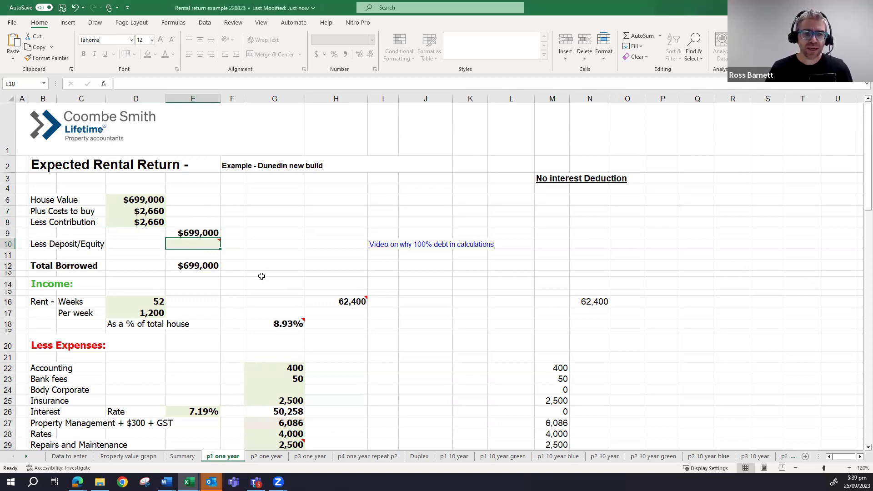
# Keep the rent at 52 weeks and set the weekly rent to 706.
pyautogui.click(157, 302)
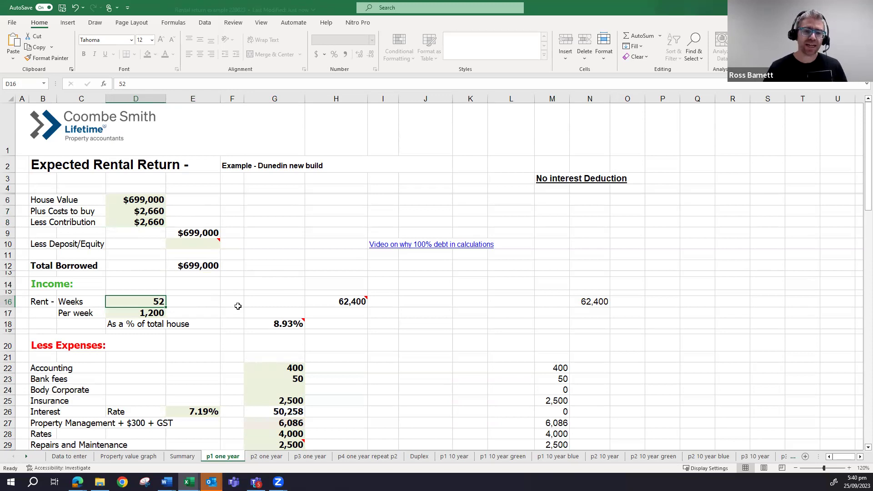
pyautogui.press('Down')
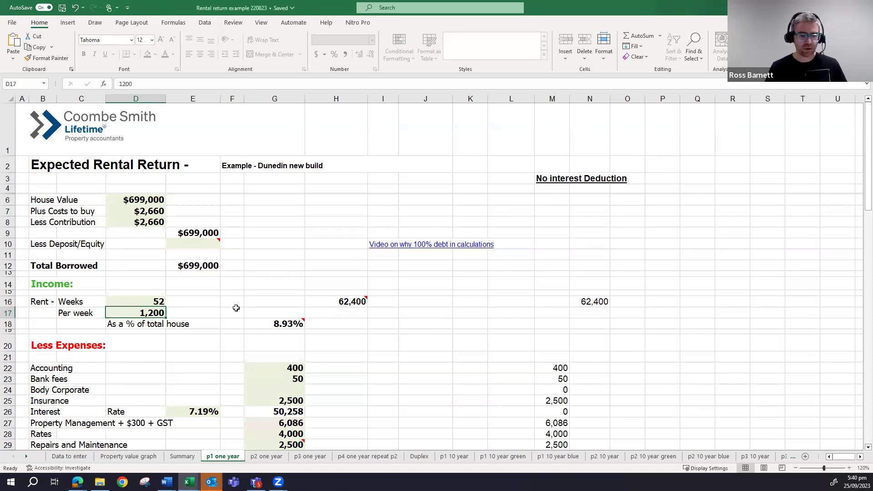
pyautogui.write('706')
pyautogui.press('Up')
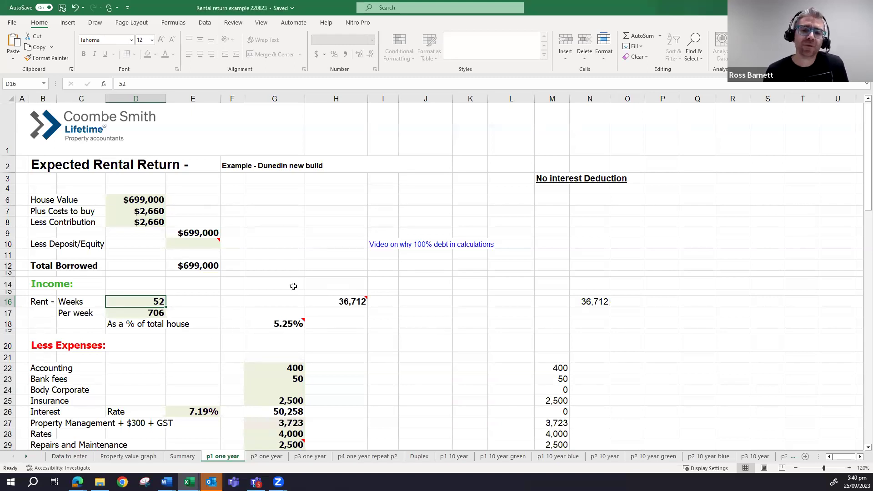
pyautogui.moveTo(334, 295)
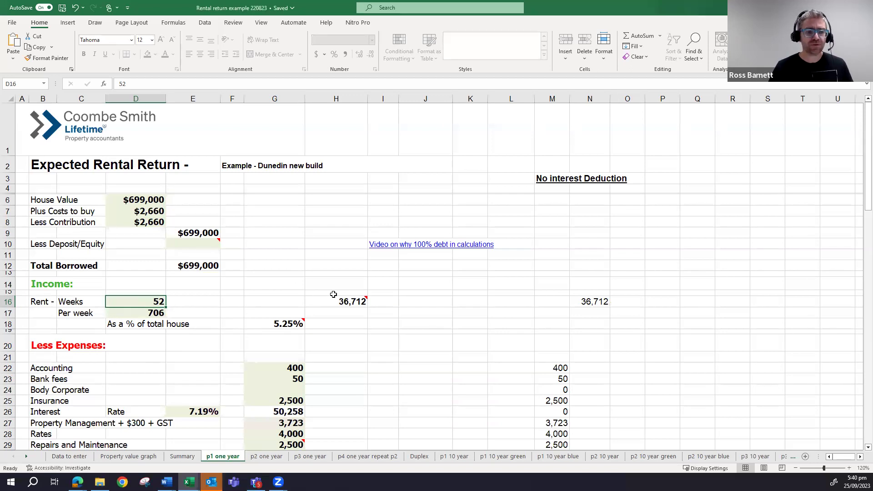
# Set the Accounting expense to 1800 and the Body Corporate expense to 750.
pyautogui.scroll(-1, 334, 295)
pyautogui.click(286, 339)
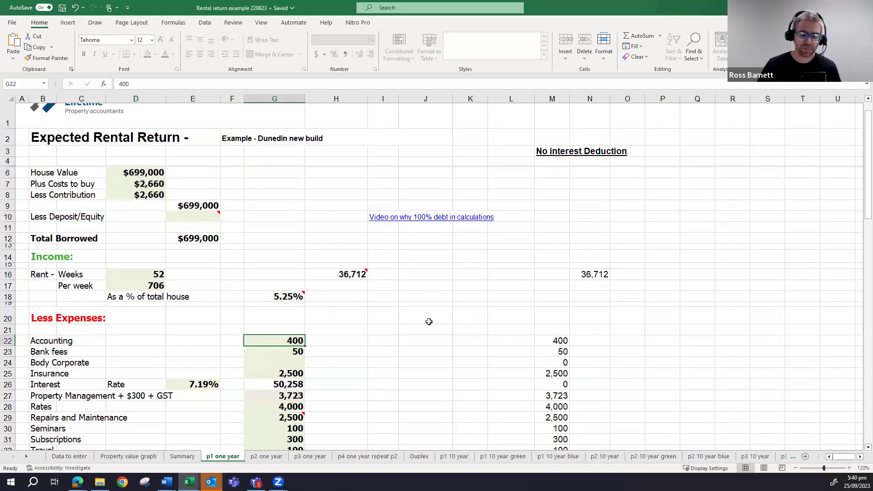
pyautogui.write('1800')
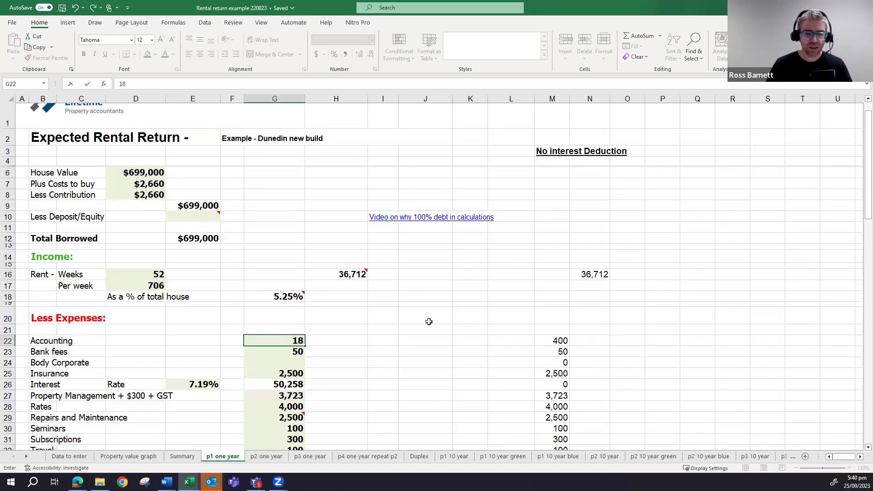
pyautogui.press('Return')
pyautogui.press('Return')
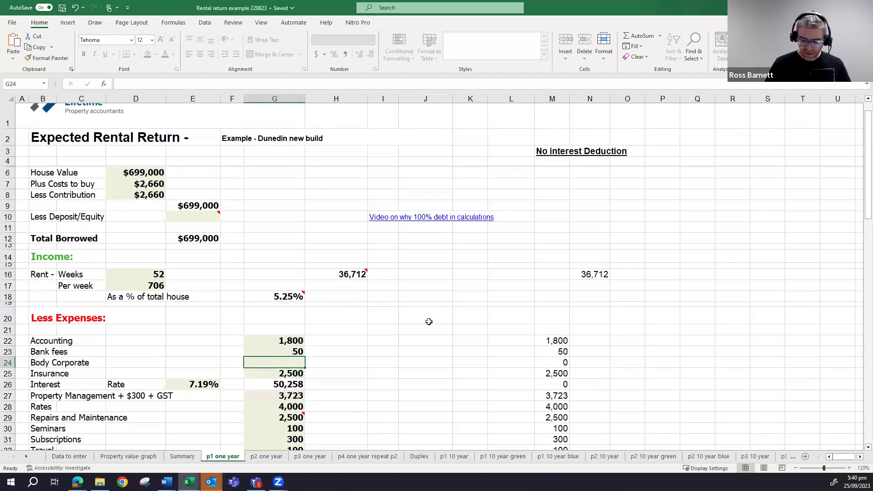
pyautogui.write('750')
pyautogui.press('Up')
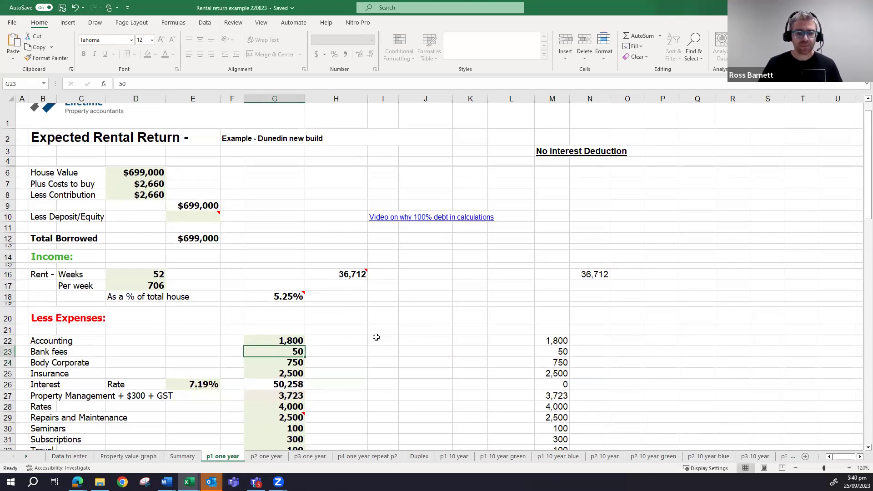
pyautogui.click(290, 362)
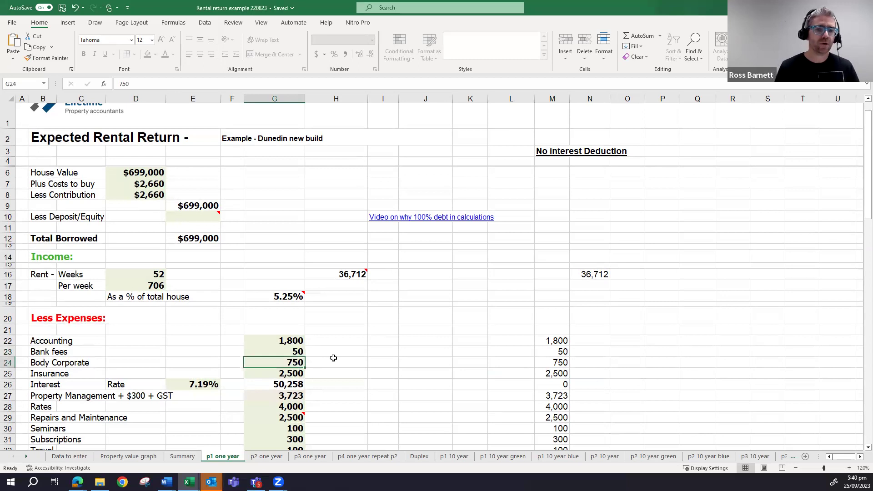
# Set the Insurance expense to 1500 and check the interest rate cell.
pyautogui.click(273, 378)
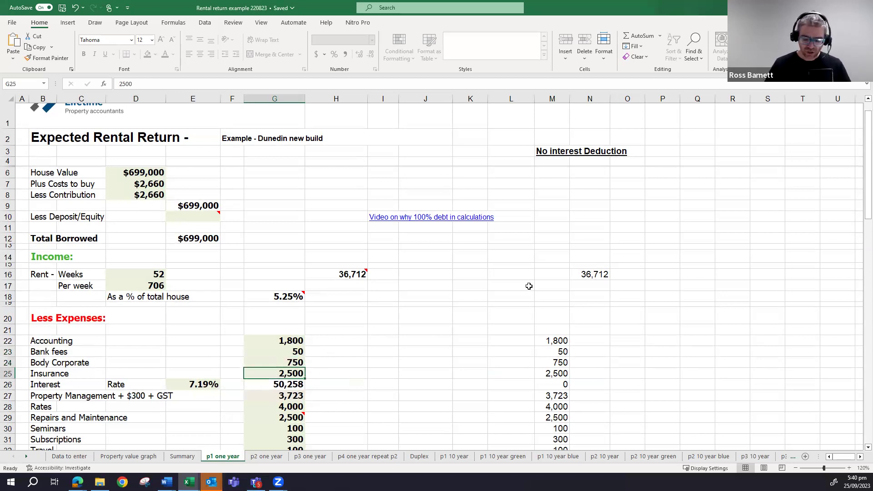
pyautogui.write('1500')
pyautogui.press('Return')
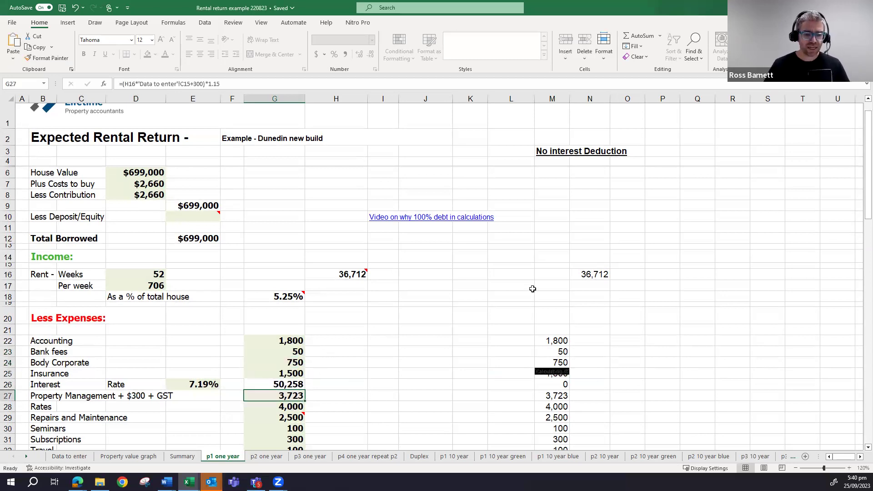
pyautogui.click(205, 386)
pyautogui.scroll(-1, 336, 382)
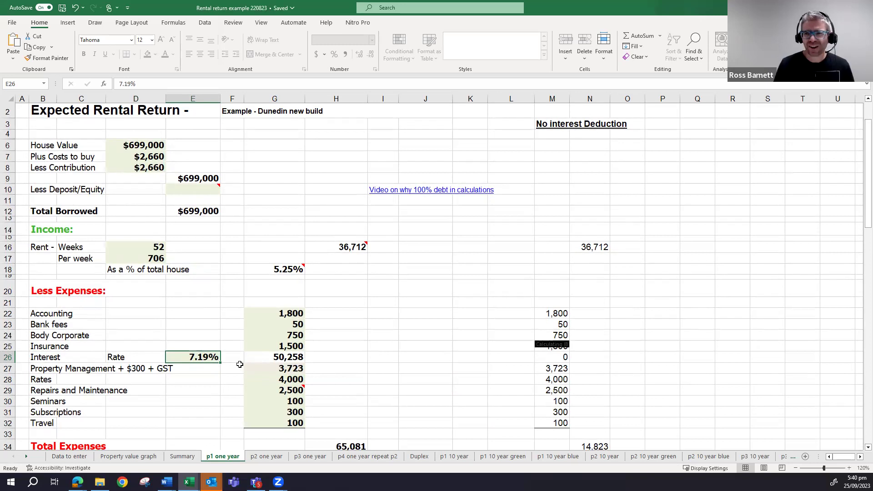
# Check the property management formula, then set Rates to 2500 and Repairs and Maintenance to 500.
pyautogui.click(285, 369)
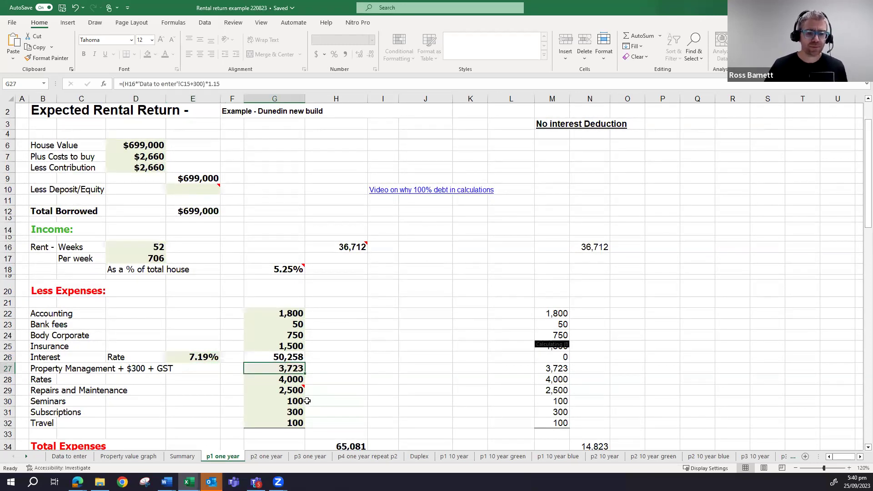
pyautogui.click(284, 383)
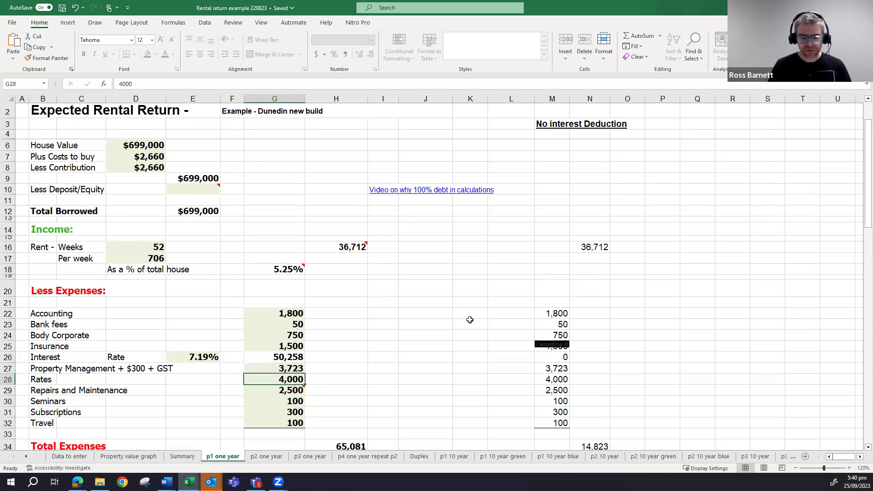
pyautogui.write('2500')
pyautogui.press('Return')
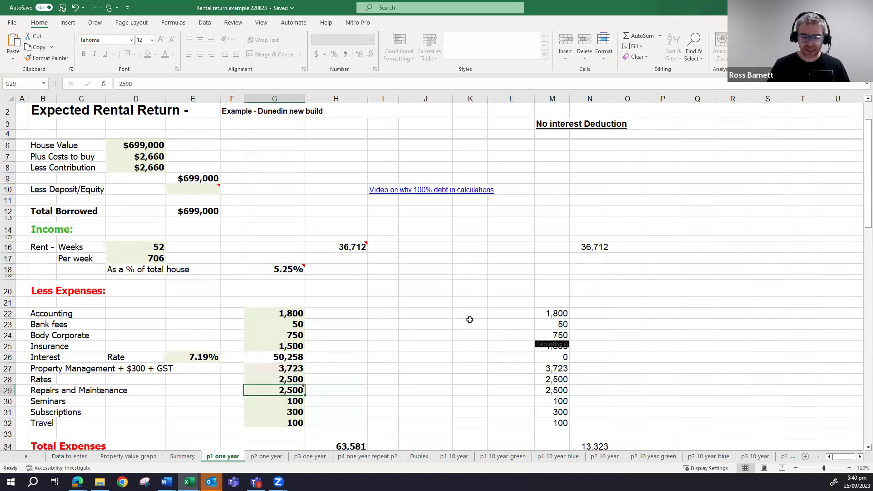
pyautogui.write('500')
pyautogui.press('Return')
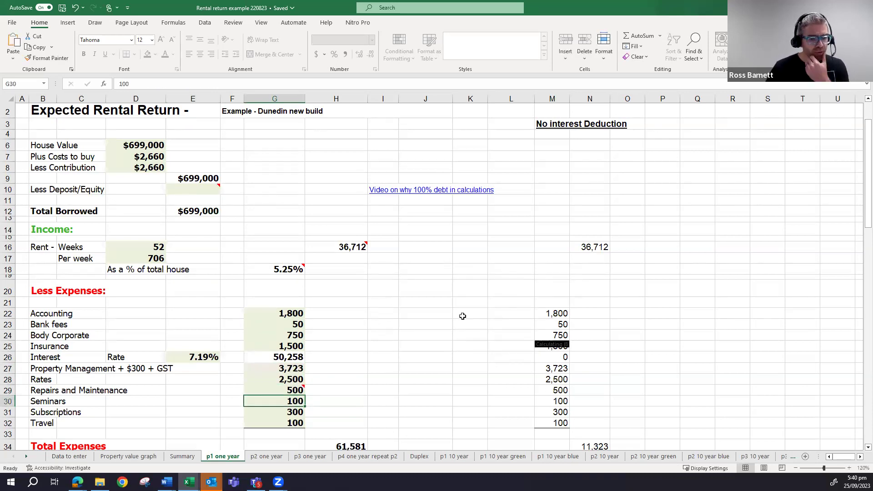
pyautogui.click(291, 392)
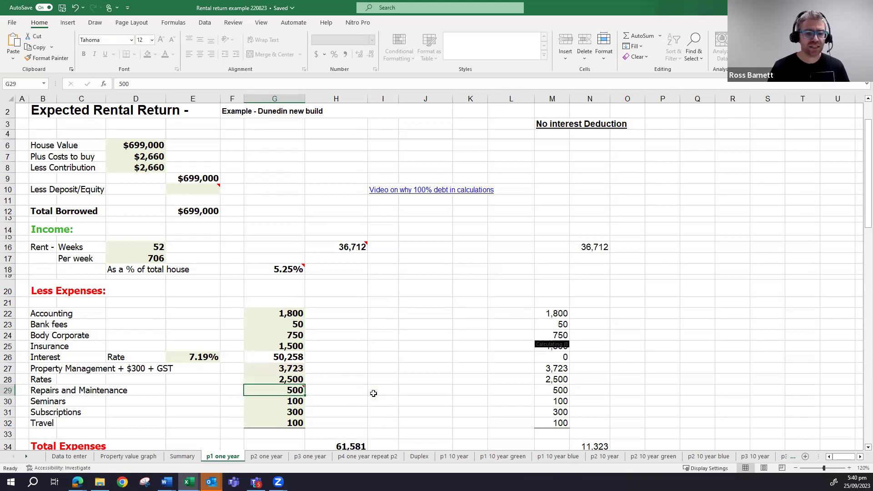
# Check the yearly amounts entered for the Seminars, Subscriptions and Travel expenses.
pyautogui.click(285, 403)
pyautogui.click(294, 411)
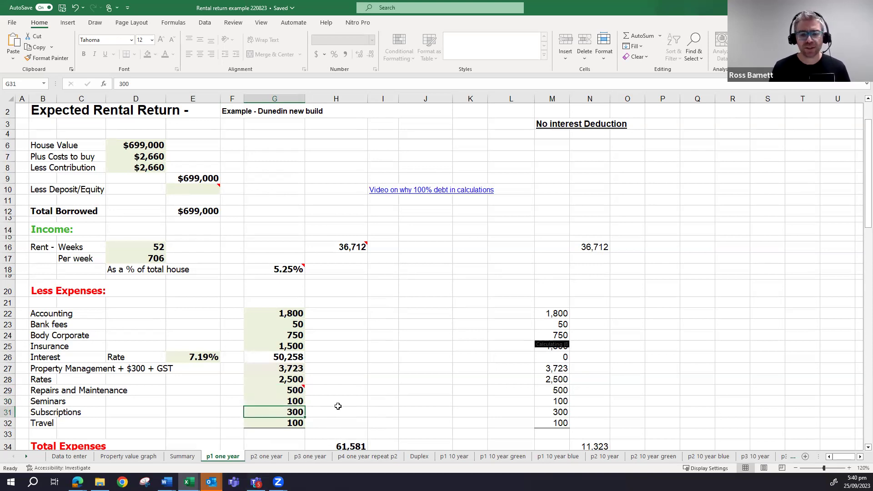
pyautogui.click(294, 422)
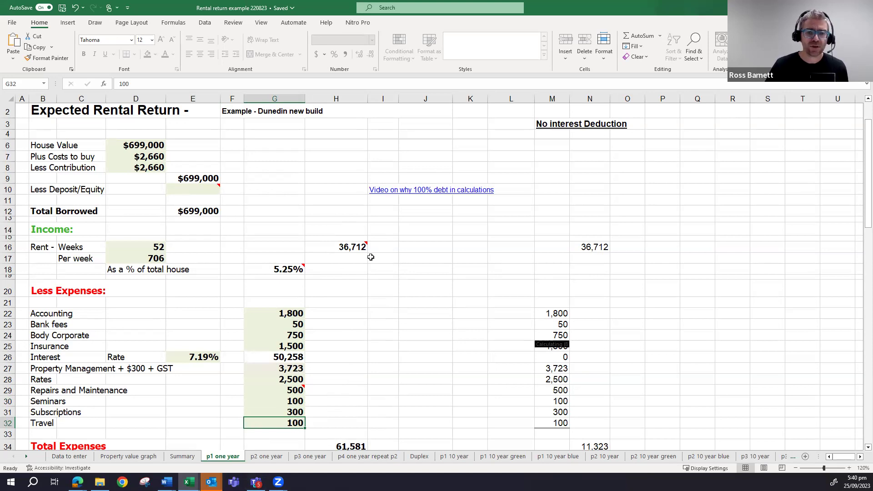
# Move the red arrow off the net cash surplus and depreciation rows, into the empty area beyond the No interest Deduction figures.
pyautogui.scroll(-2, 369, 258)
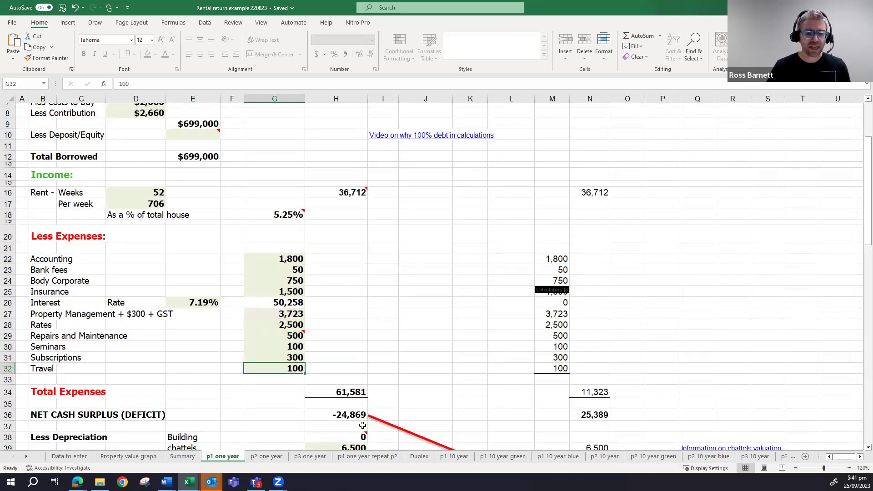
pyautogui.scroll(-2, 363, 426)
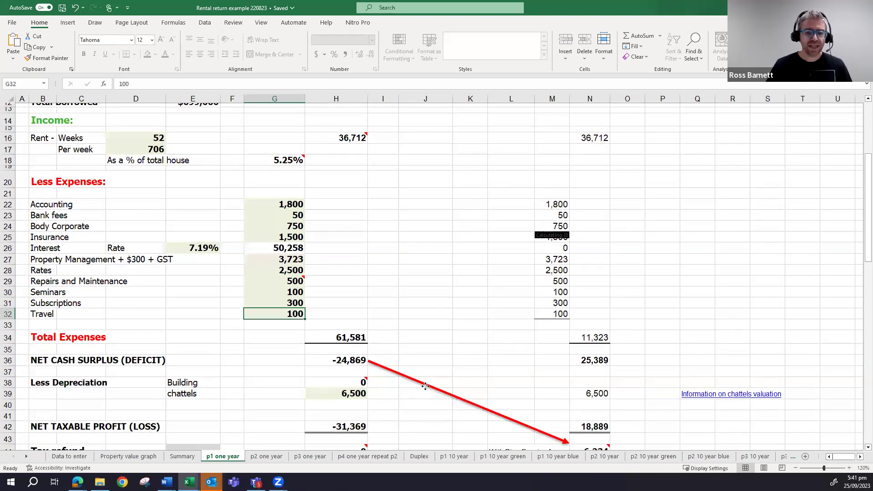
pyautogui.moveTo(425, 391); pyautogui.dragTo(783, 444)
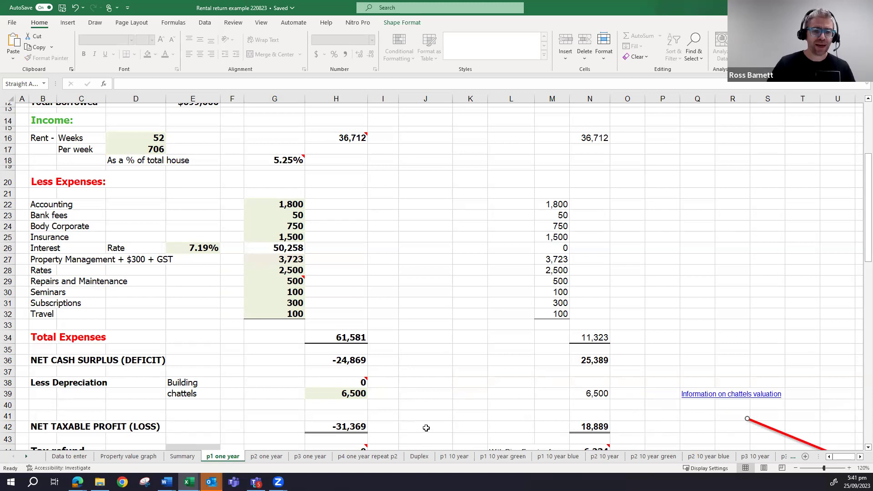
# Set the chattels depreciation to 7000 and view the resulting tax refund and overall cash surplus.
pyautogui.scroll(-1, 361, 379)
pyautogui.click(346, 367)
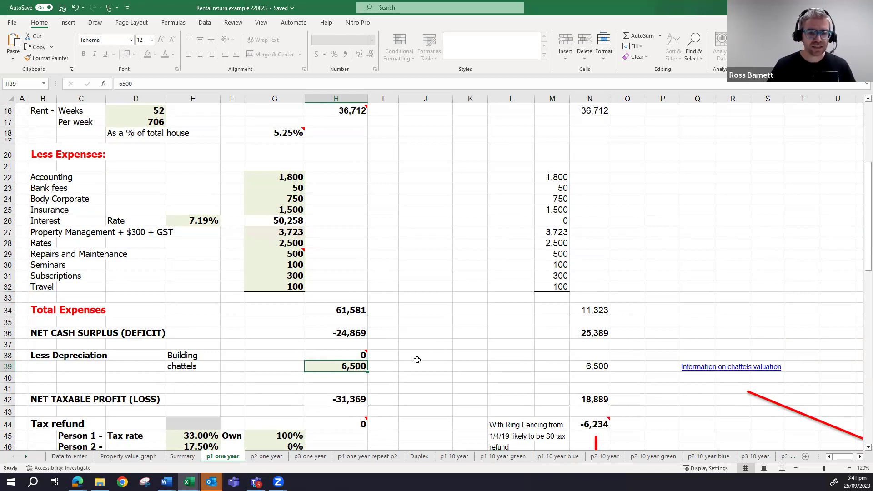
pyautogui.write('7000')
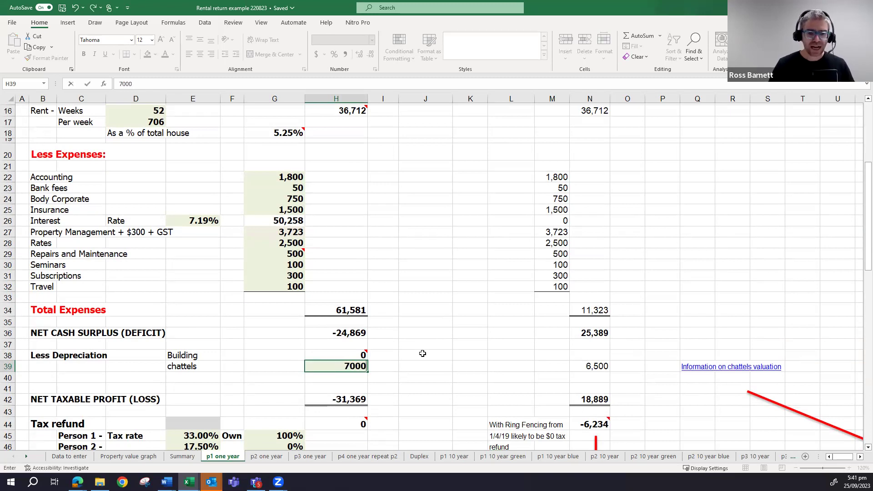
pyautogui.hotkey('ctrl', 'Return')
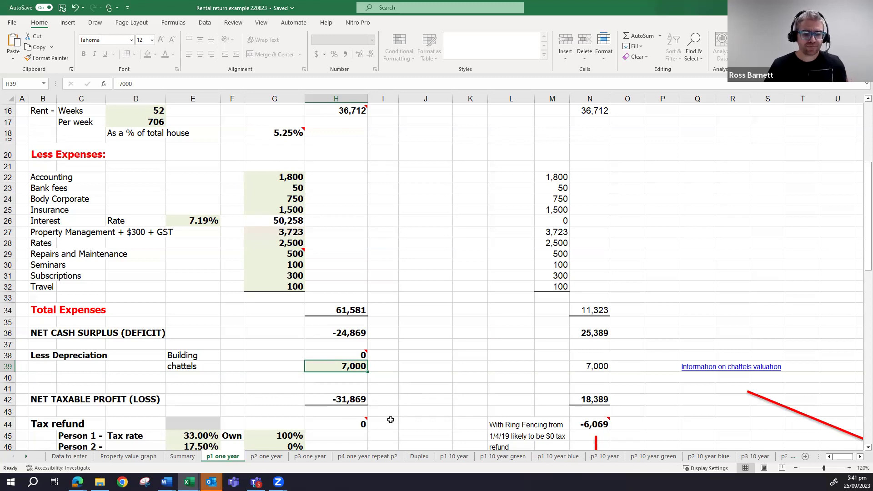
pyautogui.scroll(-1, 391, 420)
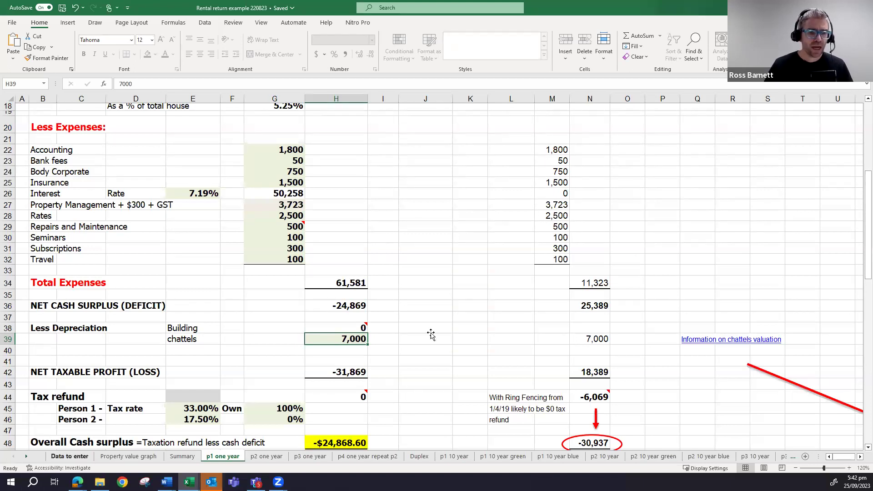
# Review the capital growth percentages for 2023 to 2026 on the Data to enter sheet, then view the Property value graph.
pyautogui.click(70, 456)
pyautogui.scroll(15, 463, 321)
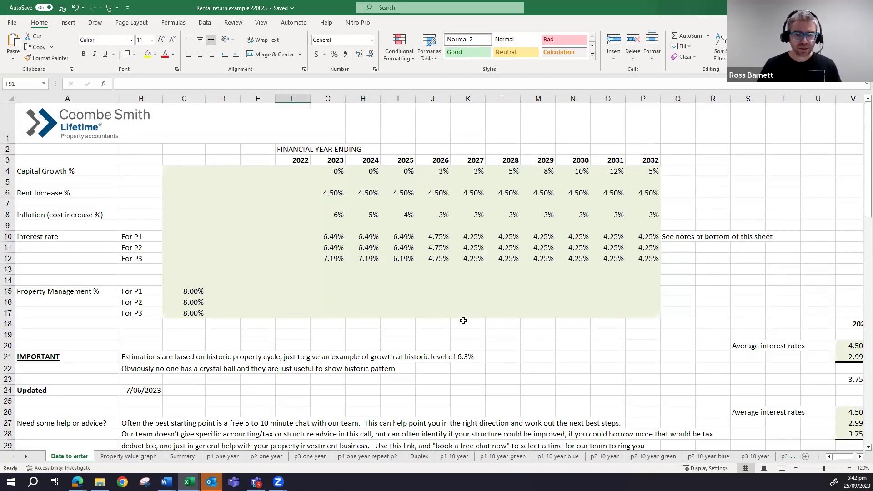
pyautogui.moveTo(339, 170); pyautogui.dragTo(425, 172)
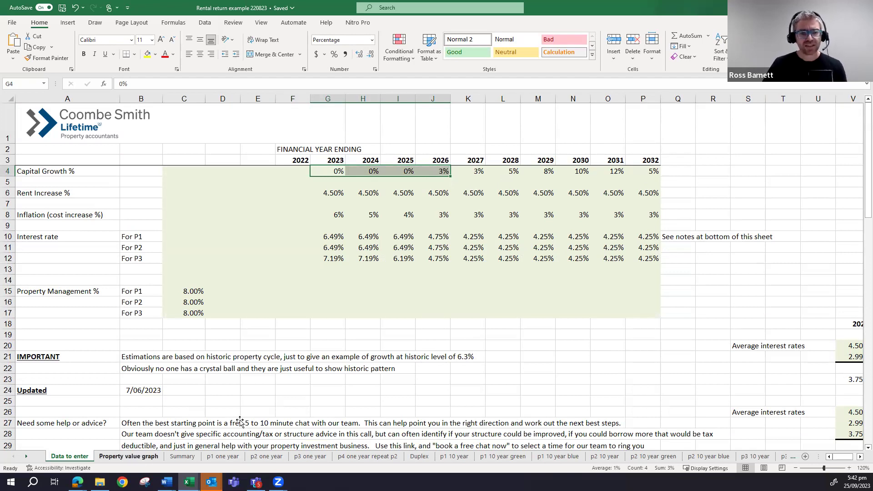
pyautogui.hotkey('ctrl', 'pagedown')
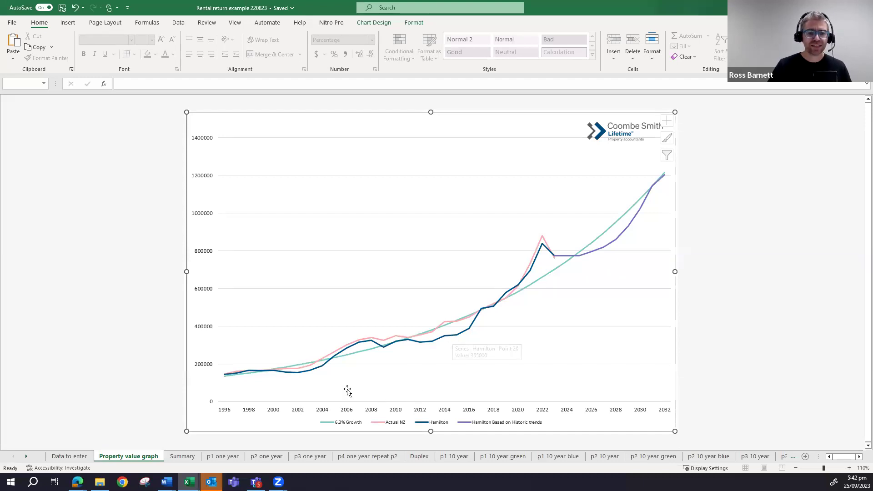
# Return to the Data to enter sheet and check the 2023 rent increase and inflation percentages.
pyautogui.click(66, 456)
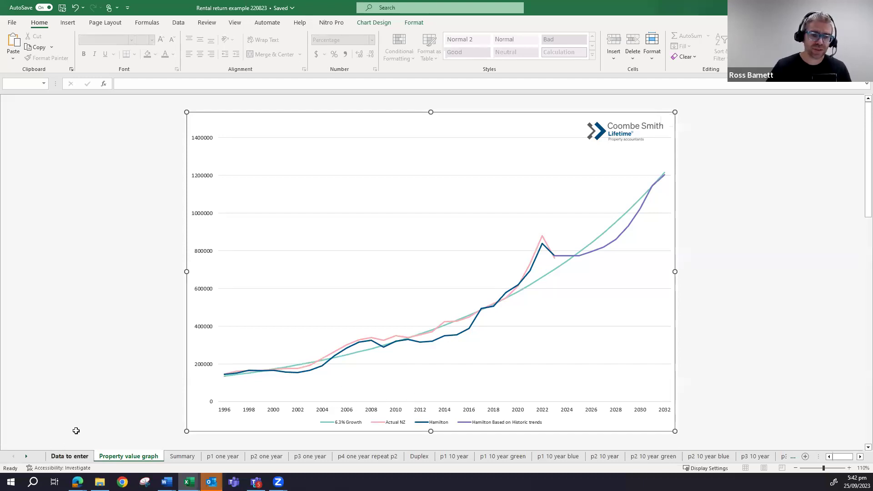
pyautogui.click(342, 192)
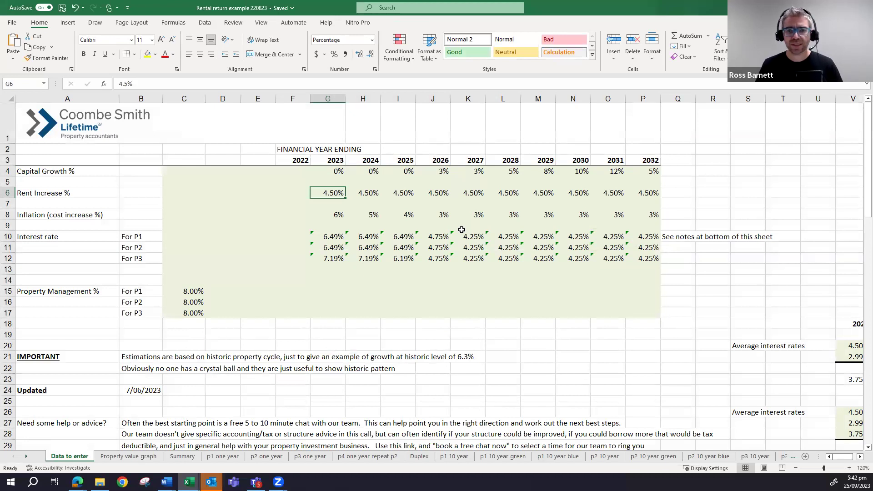
pyautogui.click(341, 211)
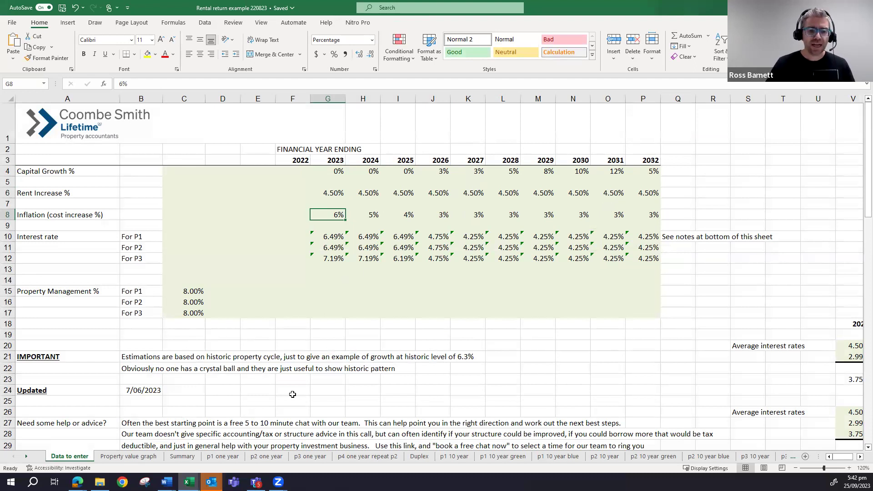
# Examine the OCR projection, 3 year rate and three-year average formula, then check the P1 interest rates for 2023 to 2025.
pyautogui.scroll(-4, 250, 359)
pyautogui.scroll(-10, 250, 359)
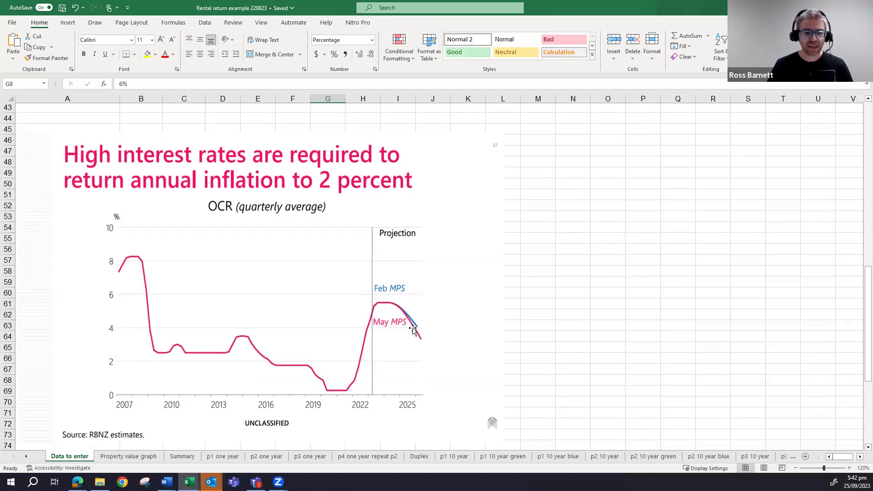
pyautogui.scroll(-3, 413, 330)
pyautogui.scroll(-2, 413, 327)
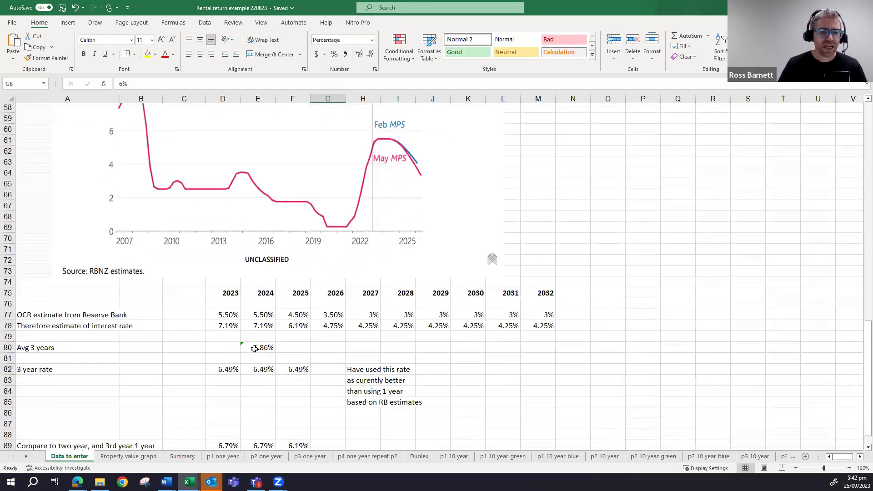
pyautogui.moveTo(227, 371); pyautogui.dragTo(286, 370)
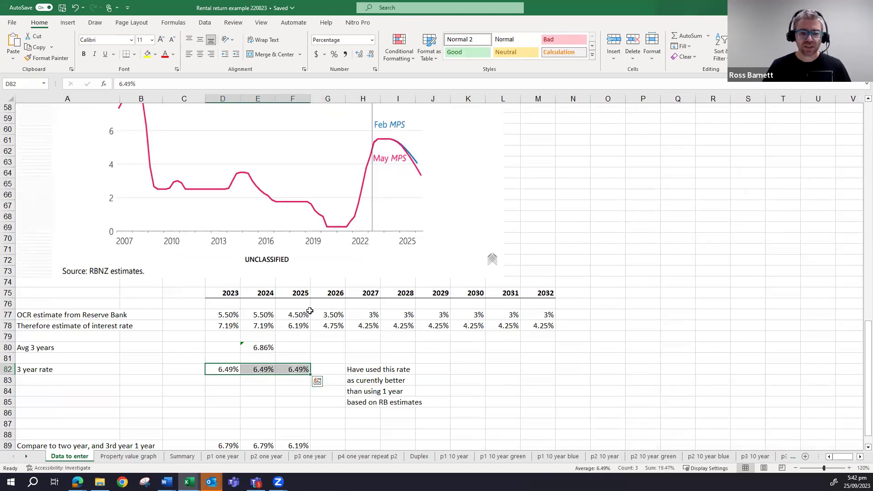
pyautogui.click(260, 353)
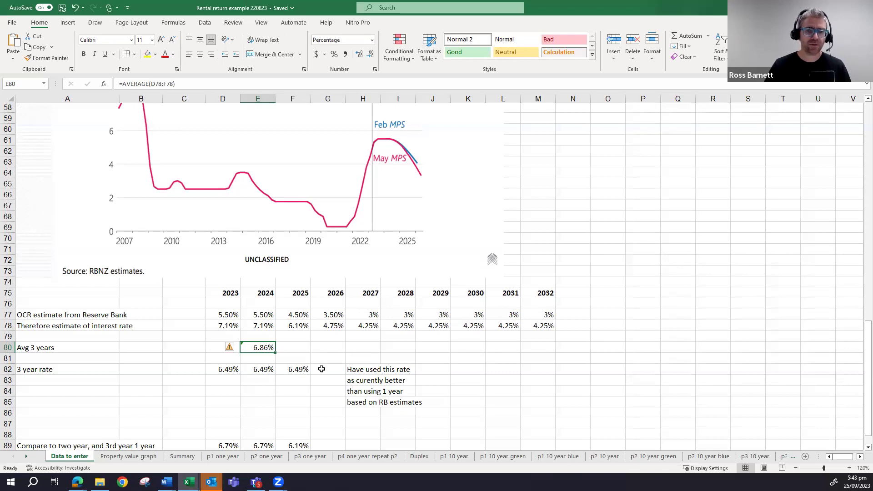
pyautogui.scroll(19, 322, 369)
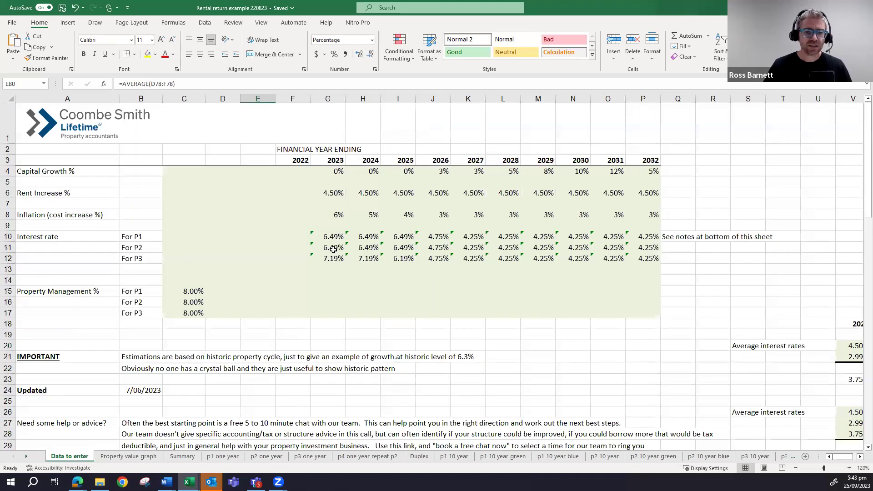
pyautogui.moveTo(330, 237); pyautogui.dragTo(394, 236)
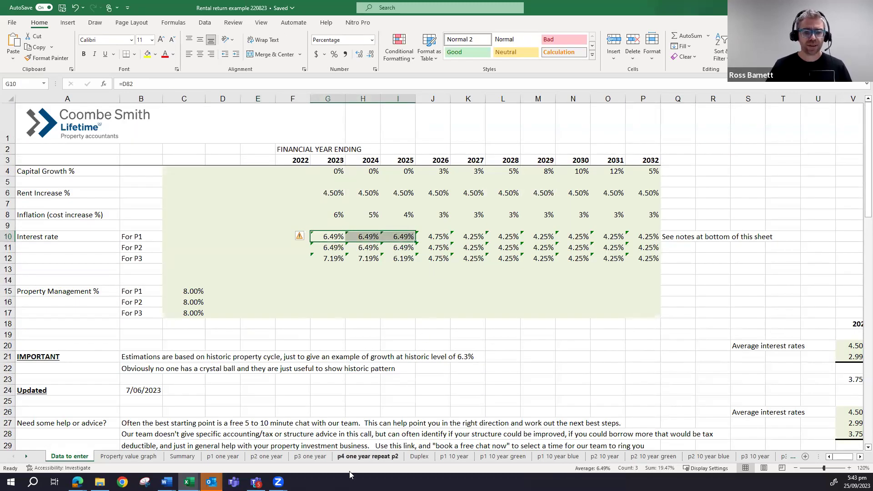
# Compare the overall cash surplus and weekly cash on the p1 10 year and p1 one year sheets.
pyautogui.click(455, 457)
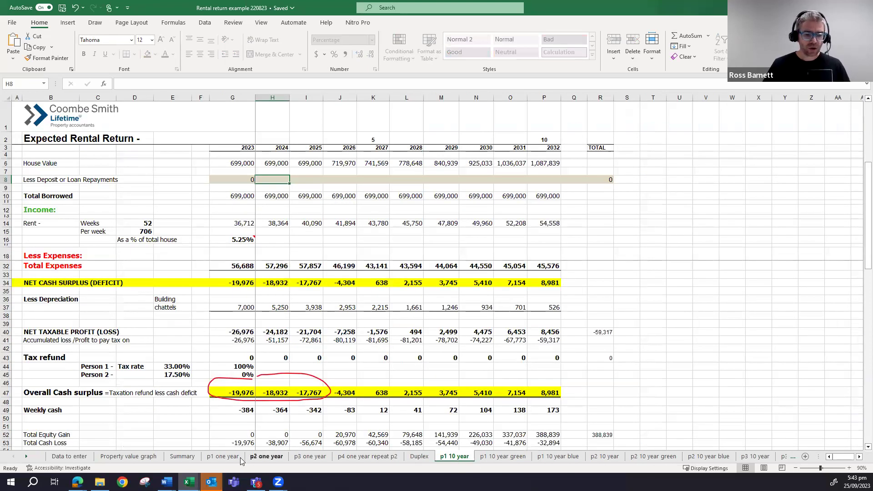
pyautogui.click(223, 456)
pyautogui.scroll(-3, 410, 253)
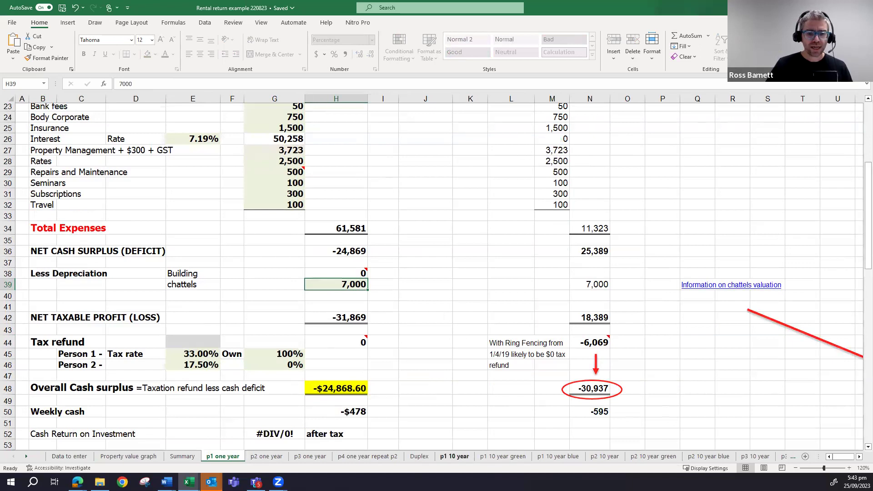
pyautogui.click(455, 456)
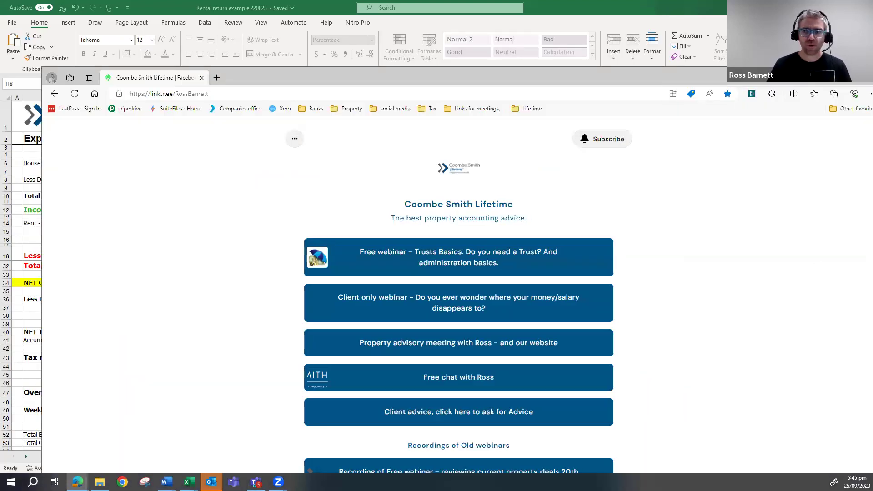
# Maximize the browser showing the Coombe Smith Lifetime links page and look through its webinar recordings, Great Videos and Useful Bloggs.
pyautogui.press('super+Up')
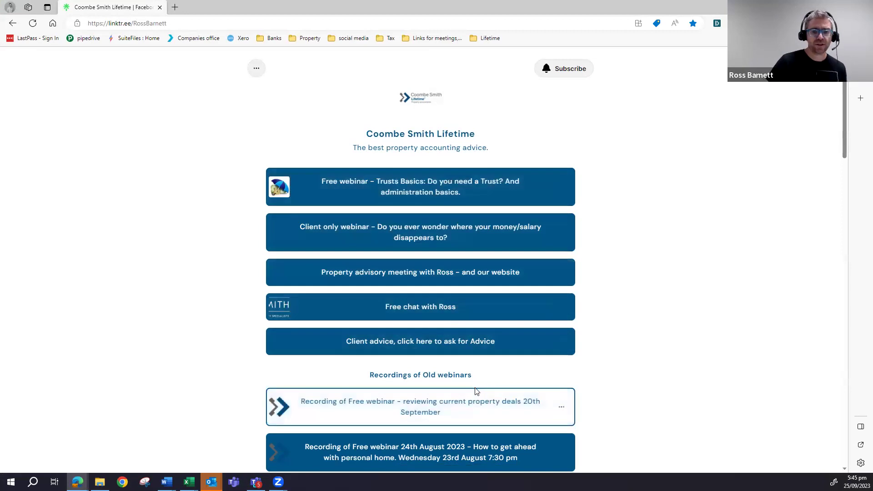
pyautogui.scroll(-4, 473, 390)
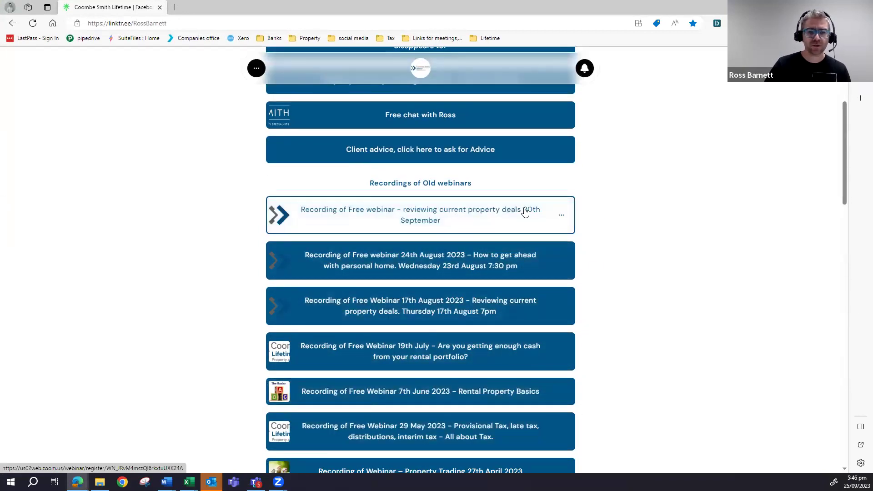
pyautogui.scroll(-14, 500, 216)
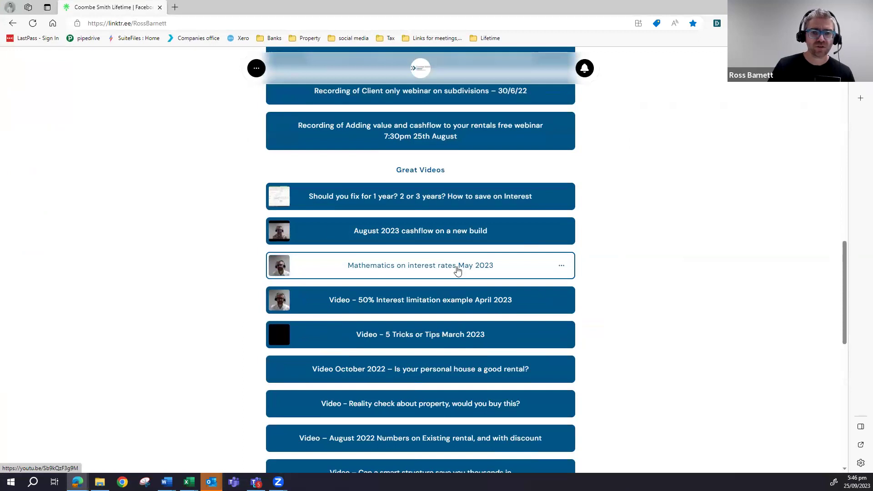
pyautogui.scroll(-3, 457, 270)
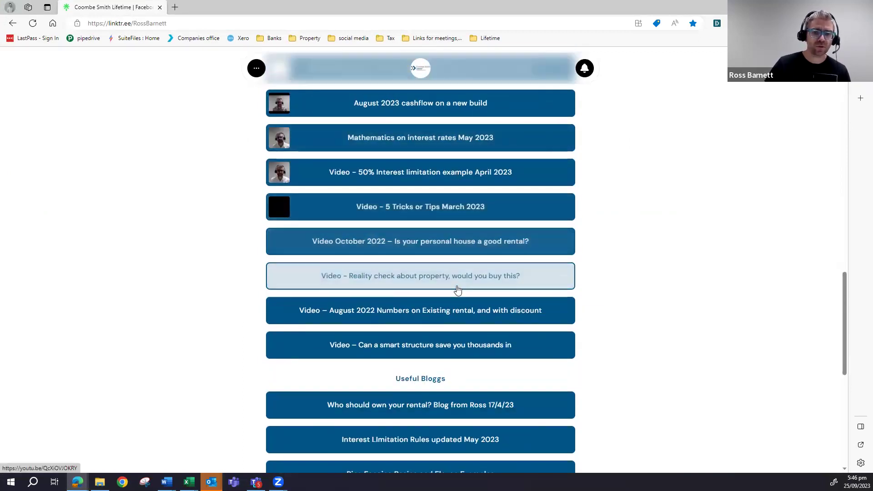
pyautogui.scroll(-3, 459, 300)
pyautogui.scroll(-1, 460, 300)
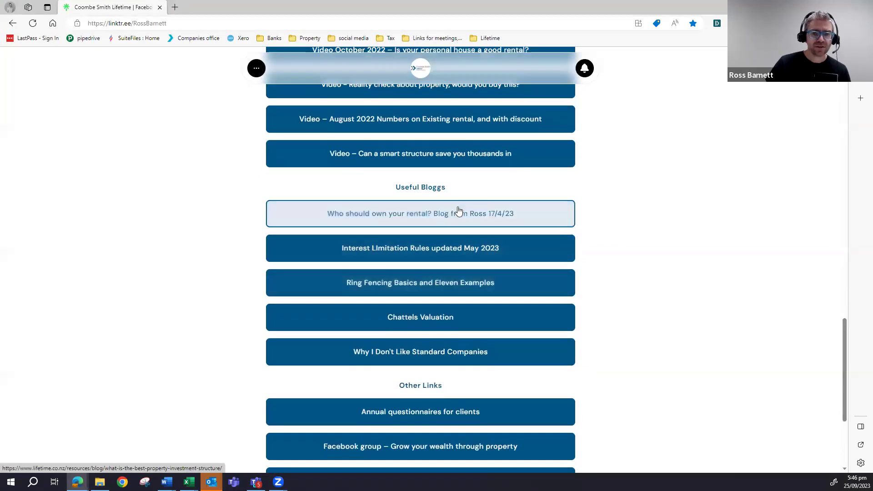